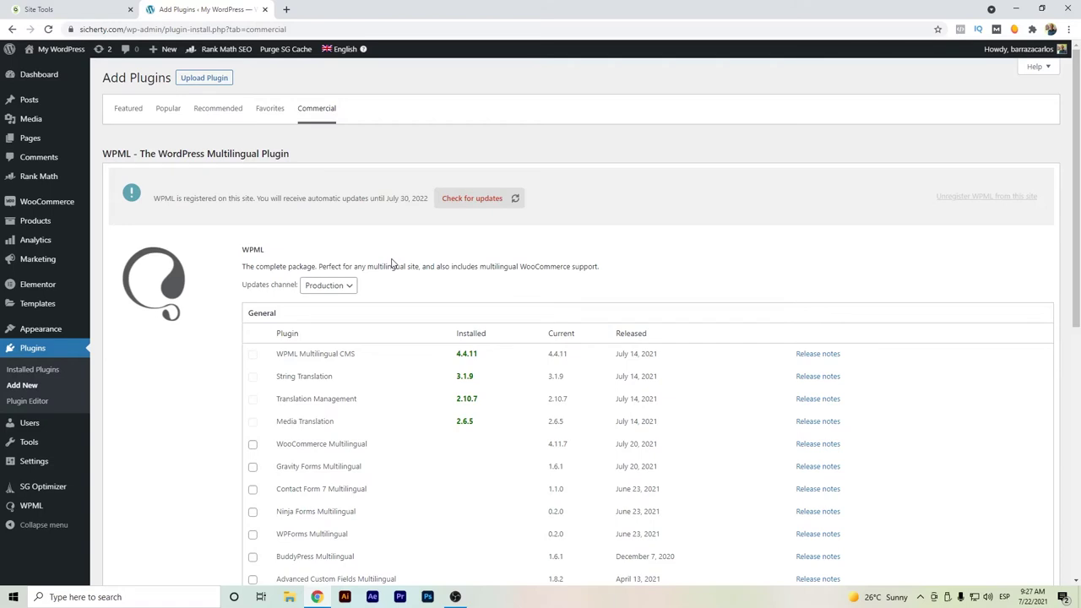
Review the WPML components on the commercial plugins page to see which ones are installed, including WPML SEO
{"action": "scroll", "coordinate": [391, 264], "scroll_direction": "down", "scroll_amount": 1}
{"action": "scroll", "coordinate": [391, 265], "scroll_direction": "down", "scroll_amount": 1}
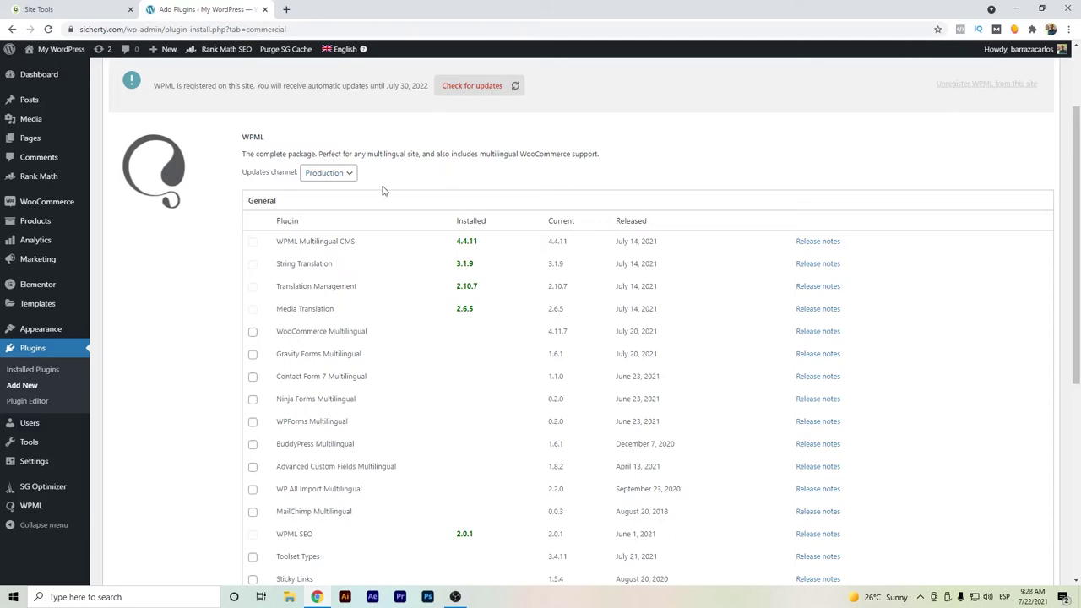
{"action": "scroll", "coordinate": [488, 181], "scroll_direction": "down", "scroll_amount": 1}
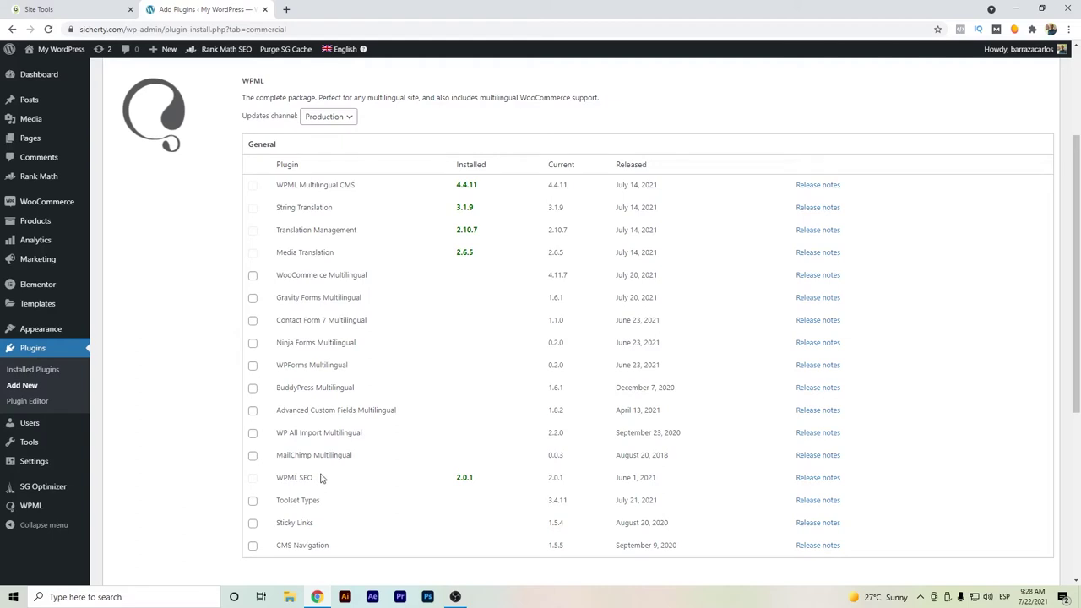
{"action": "scroll", "coordinate": [321, 481], "scroll_direction": "up", "scroll_amount": 2}
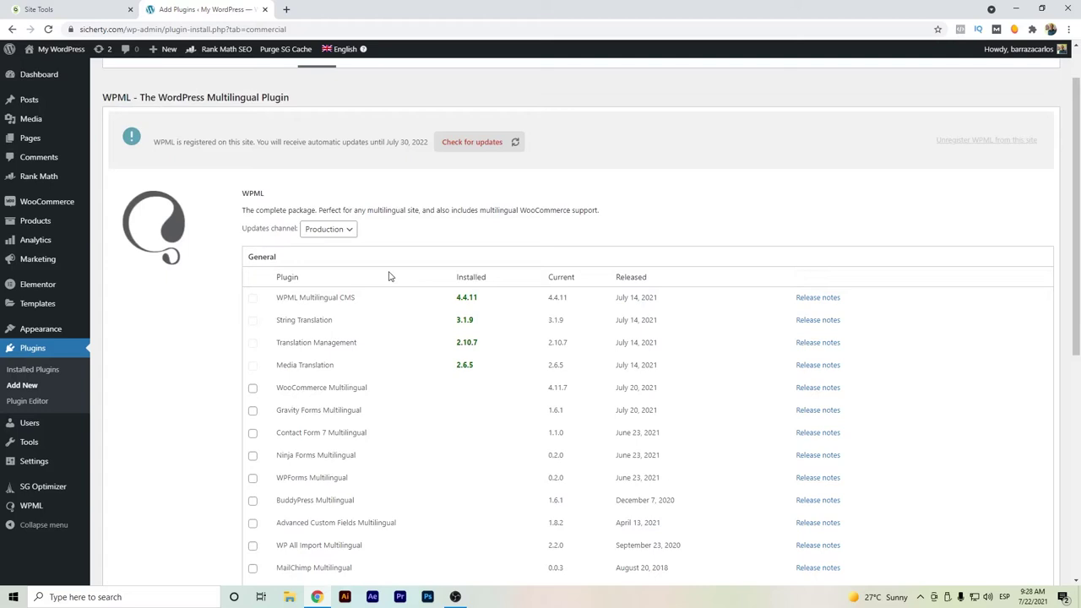
{"action": "scroll", "coordinate": [381, 285], "scroll_direction": "up", "scroll_amount": 1}
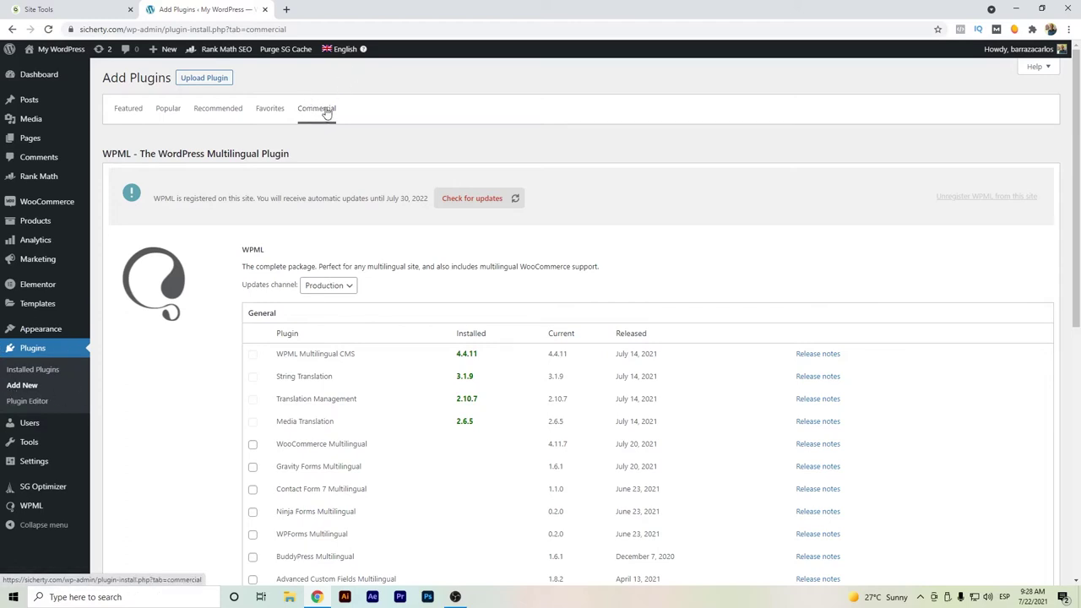
{"action": "scroll", "coordinate": [312, 278], "scroll_direction": "down", "scroll_amount": 2}
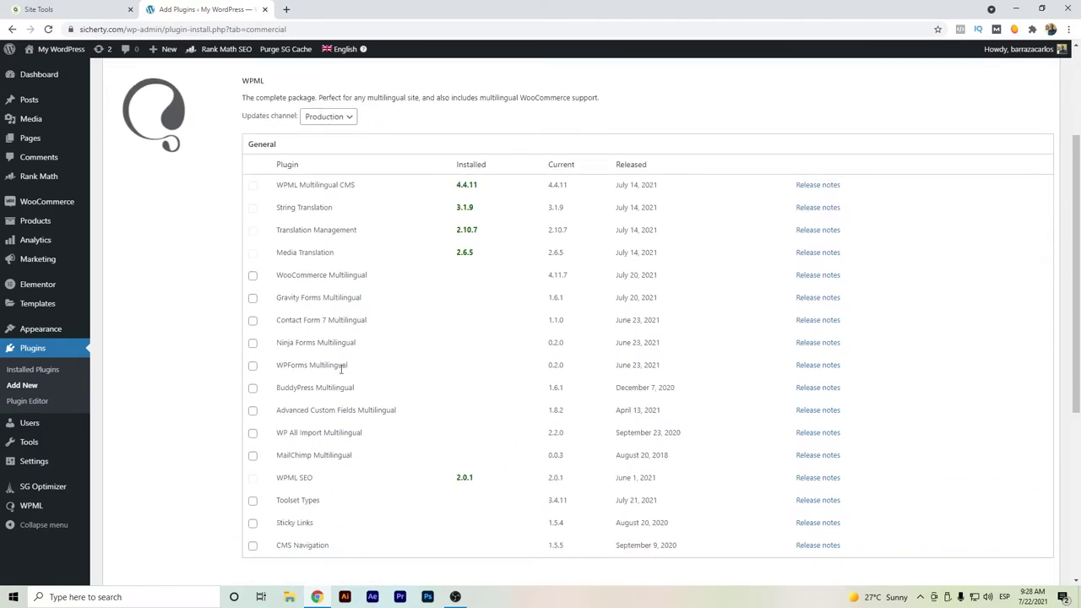
Open the WPML settings and examine the Page URL setting under Translated documents options
{"action": "mouse_move", "coordinate": [42, 507]}
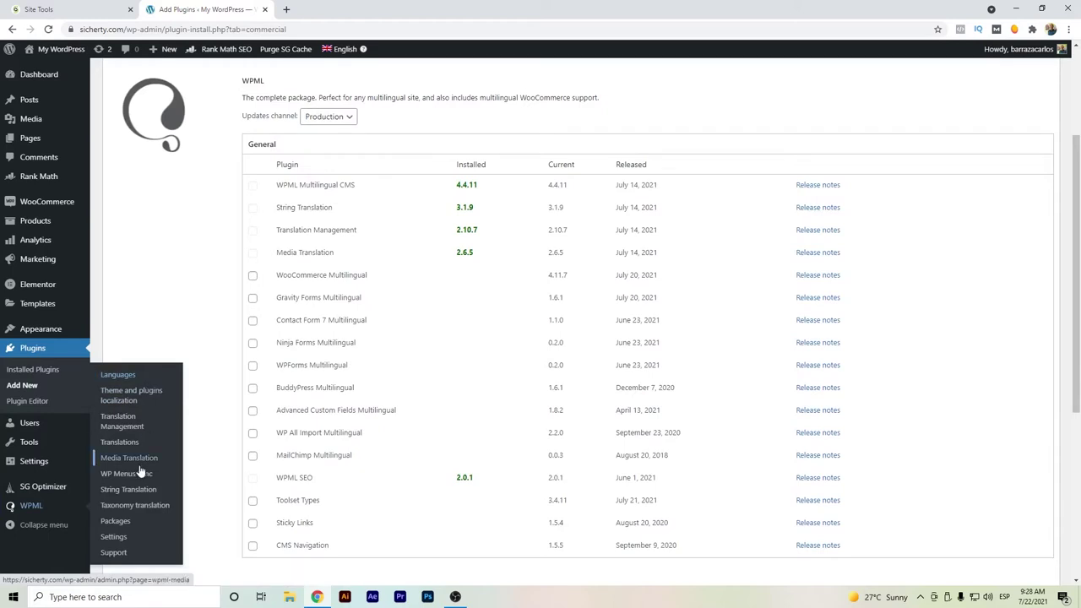
{"action": "left_click", "coordinate": [121, 537]}
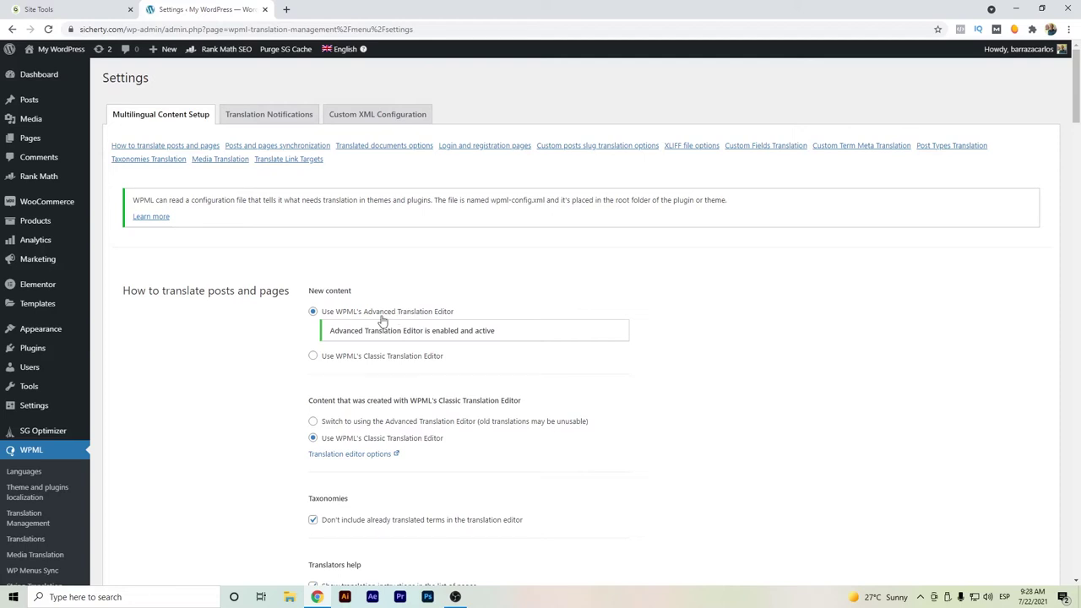
{"action": "scroll", "coordinate": [382, 321], "scroll_direction": "down", "scroll_amount": 2}
{"action": "scroll", "coordinate": [251, 308], "scroll_direction": "down", "scroll_amount": 2}
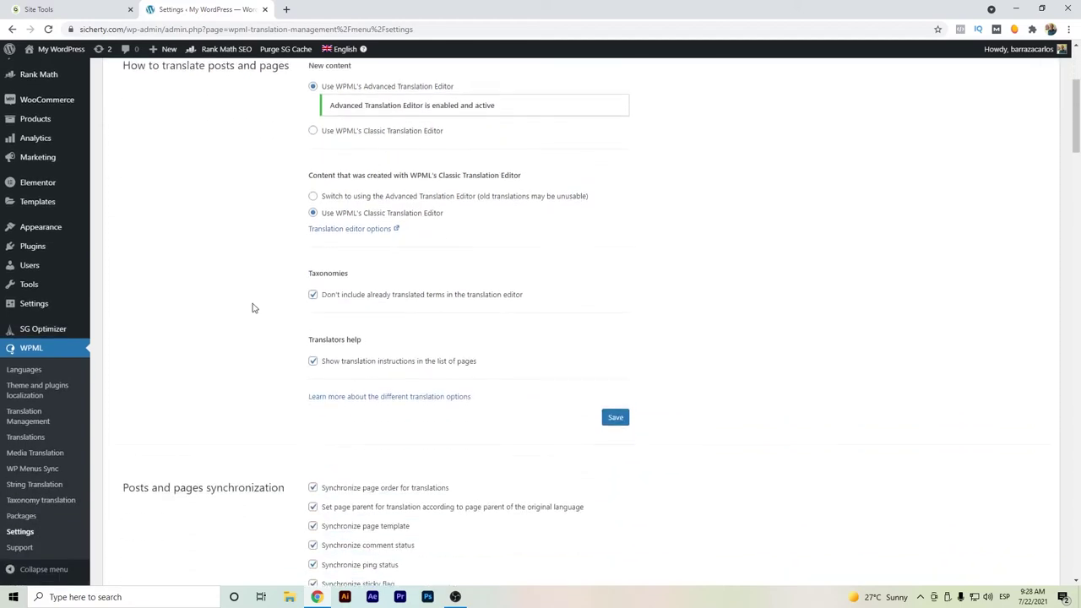
{"action": "scroll", "coordinate": [252, 307], "scroll_direction": "down", "scroll_amount": 10}
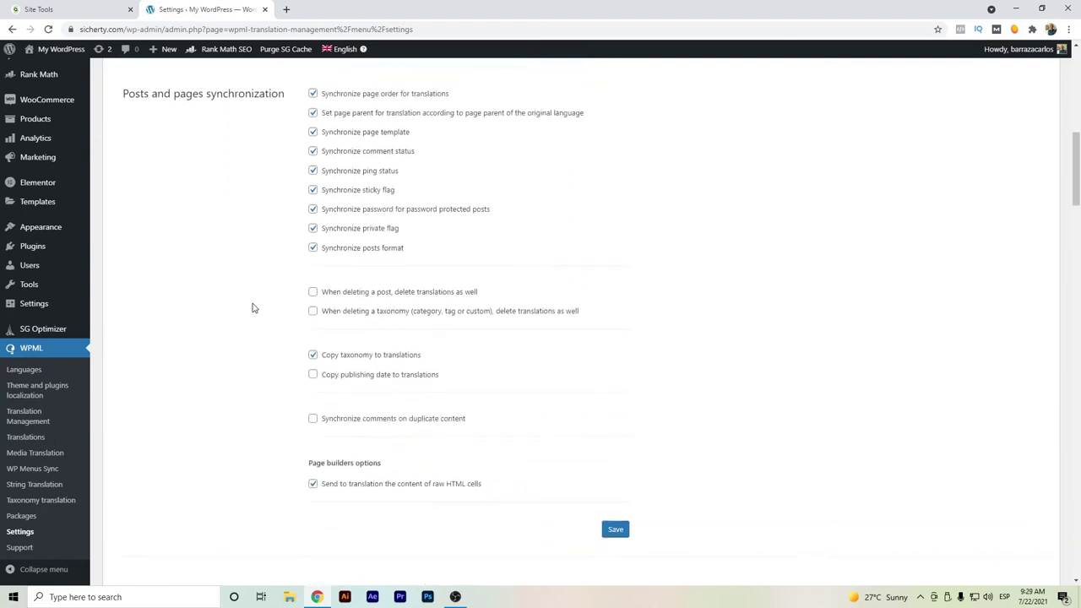
{"action": "scroll", "coordinate": [252, 308], "scroll_direction": "down", "scroll_amount": 4}
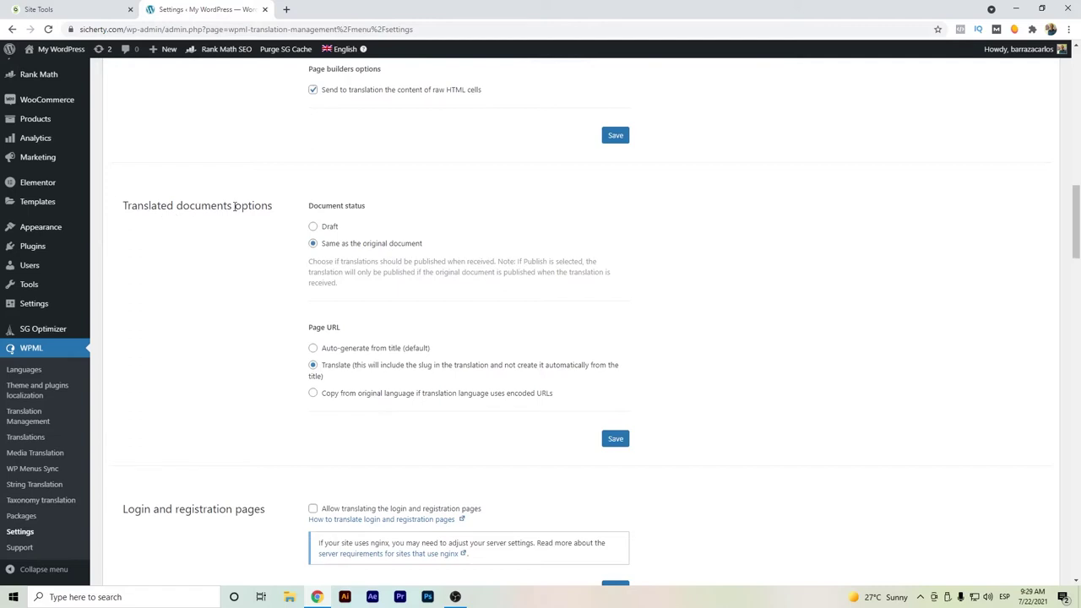
{"action": "left_click_drag", "start_coordinate": [307, 327], "coordinate": [348, 328]}
{"action": "scroll", "coordinate": [203, 352], "scroll_direction": "up", "scroll_amount": 1}
Open the Spanish translation of the "Managed Cloud Hosting Platform" post and check its translated title
{"action": "left_click", "coordinate": [68, 107]}
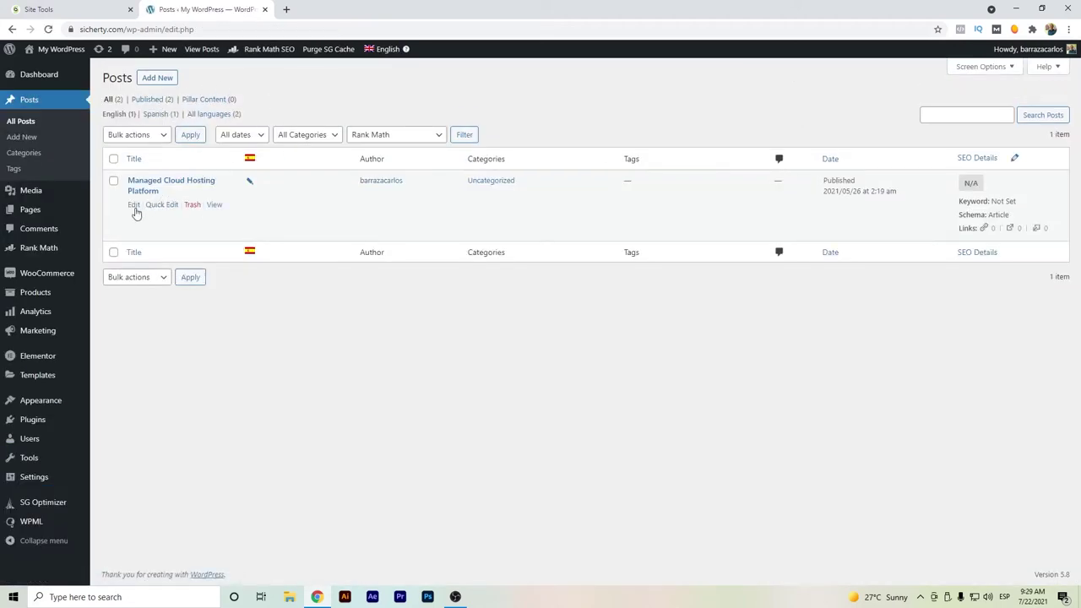
{"action": "left_click", "coordinate": [252, 183]}
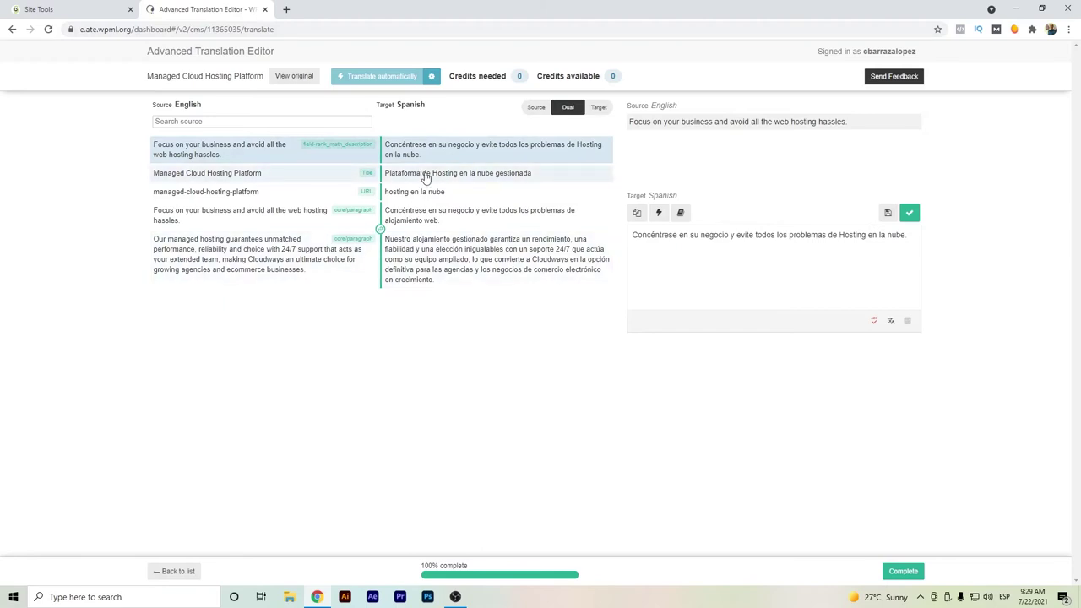
{"action": "left_click", "coordinate": [426, 176]}
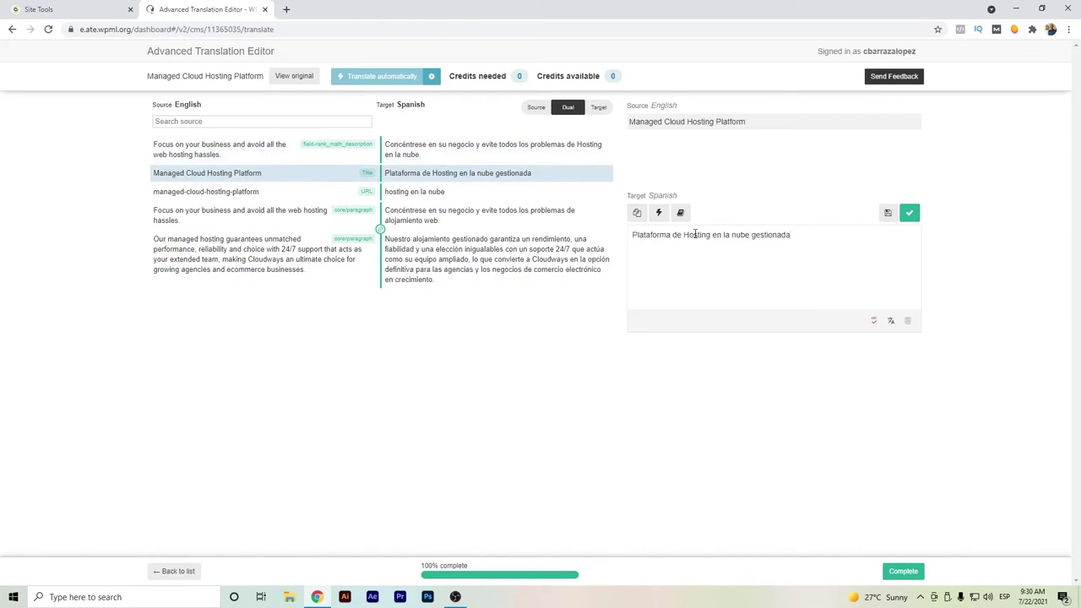
{"action": "left_click_drag", "start_coordinate": [685, 238], "coordinate": [750, 240]}
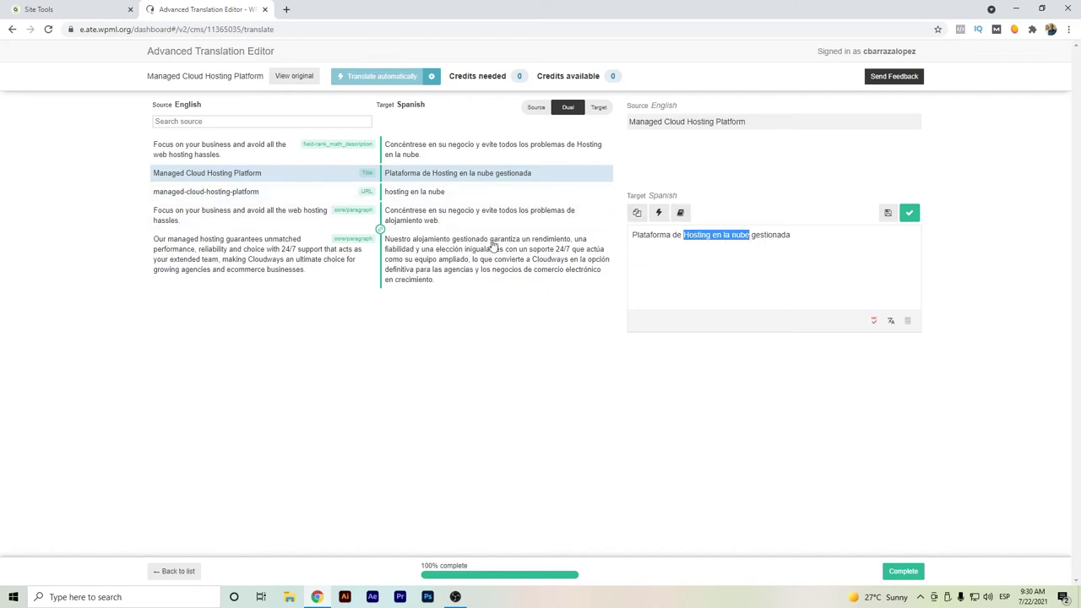
Change the Spanish URL slug to "hosting-en-la-nube" and save that translated segment
{"action": "left_click", "coordinate": [296, 193]}
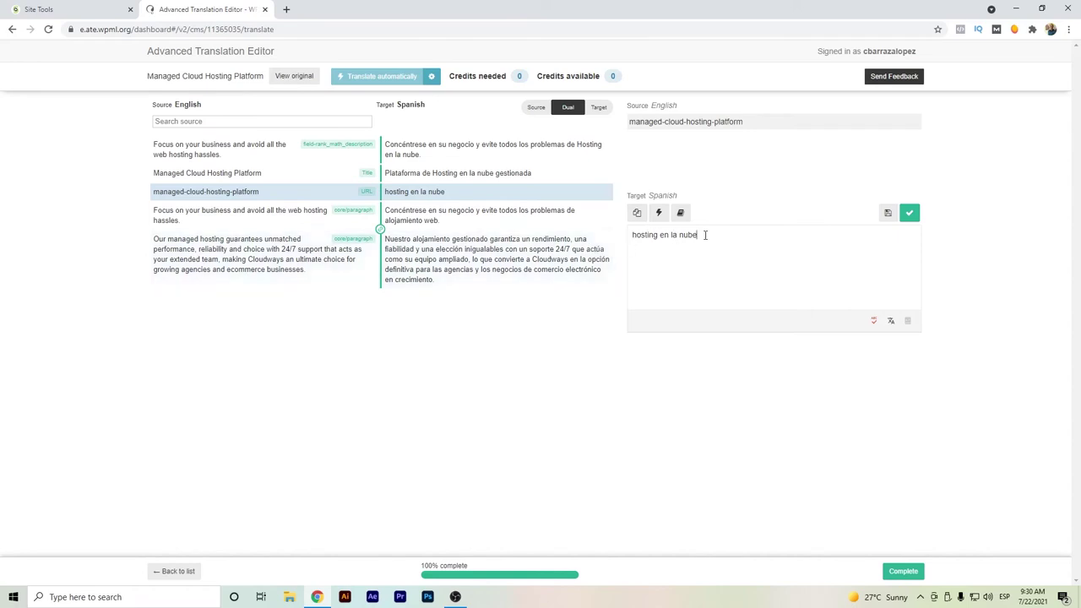
{"action": "left_click", "coordinate": [661, 234]}
{"action": "key", "text": "BackSpace"}
{"action": "type", "text": "-"}
{"action": "key", "text": "Delete"}
{"action": "type", "text": "-"}
{"action": "key", "text": "Right"}
{"action": "key", "text": "Right"}
{"action": "key", "text": "Delete"}
{"action": "type", "text": "-"}
{"action": "left_click", "coordinate": [908, 214]}
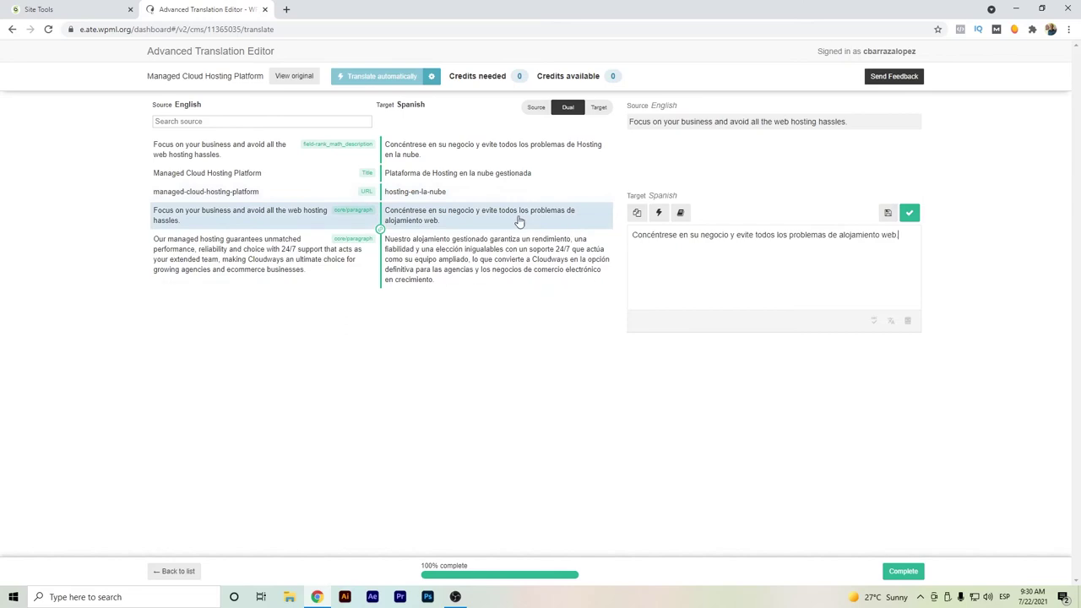
Review and confirm the Spanish Rank Math description, and complete the post's translation
{"action": "left_click", "coordinate": [514, 153]}
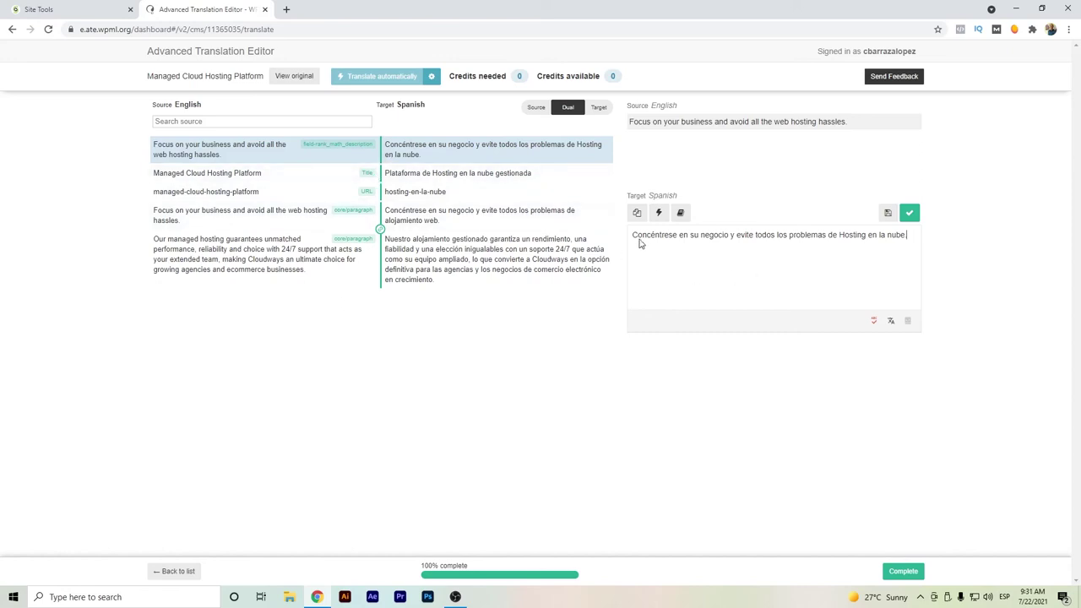
{"action": "left_click_drag", "start_coordinate": [839, 235], "coordinate": [914, 237]}
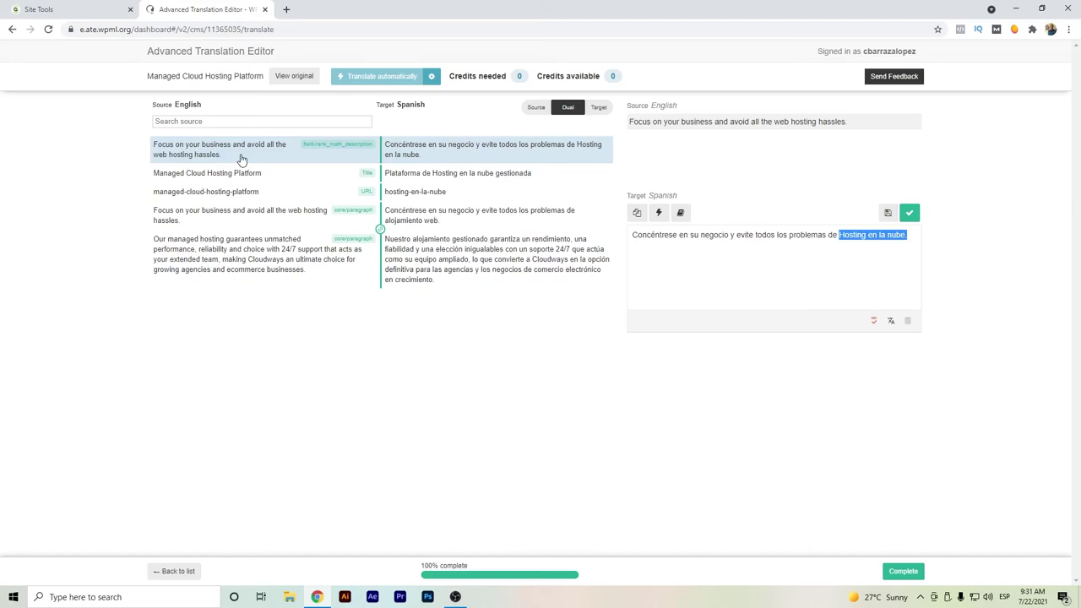
{"action": "left_click", "coordinate": [914, 215]}
{"action": "left_click", "coordinate": [903, 572]}
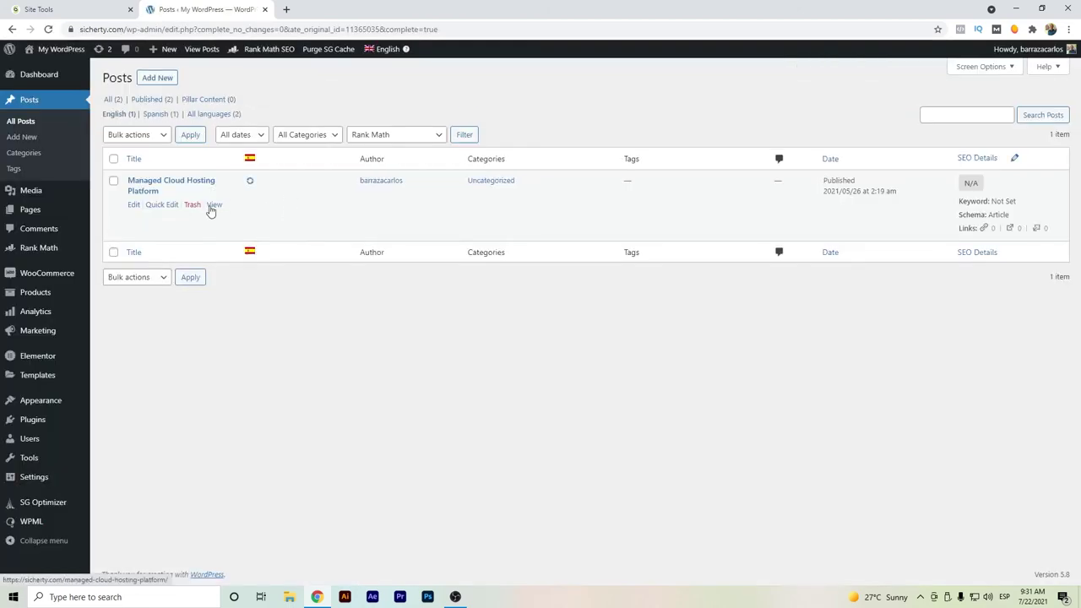
View the published post in a new tab, switch it to Spanish and check the translated URL
{"action": "right_click", "coordinate": [212, 208]}
{"action": "left_click", "coordinate": [253, 215]}
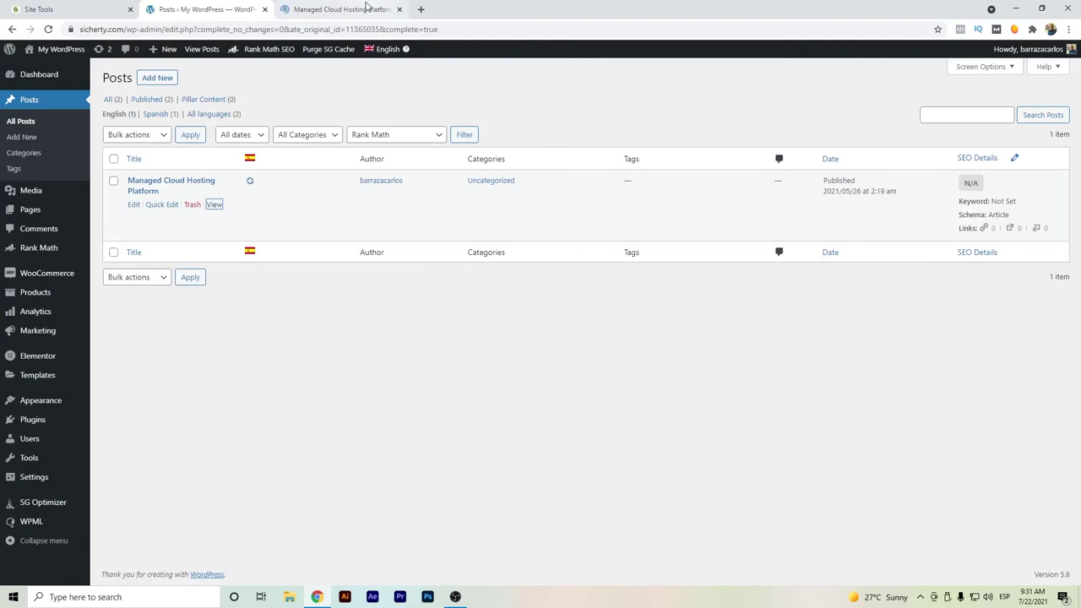
{"action": "left_click", "coordinate": [366, 8]}
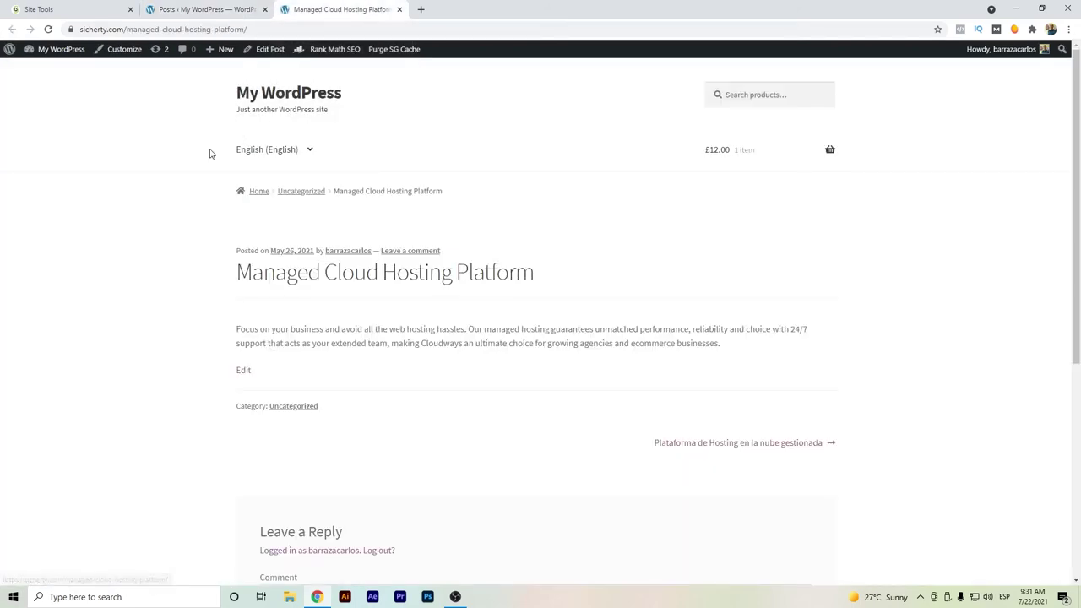
{"action": "mouse_move", "coordinate": [302, 160]}
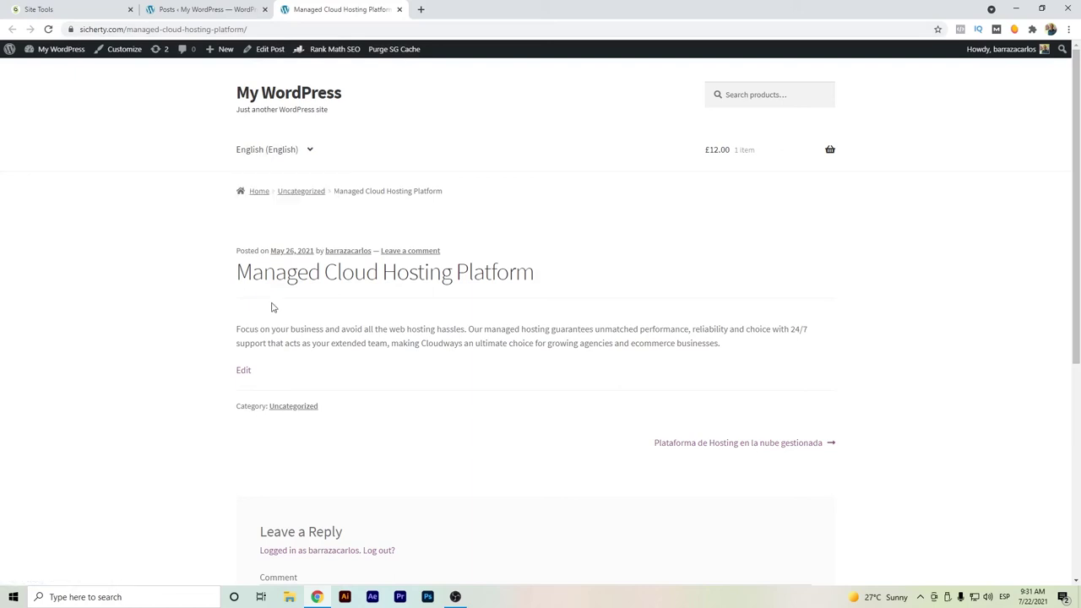
{"action": "mouse_move", "coordinate": [279, 144]}
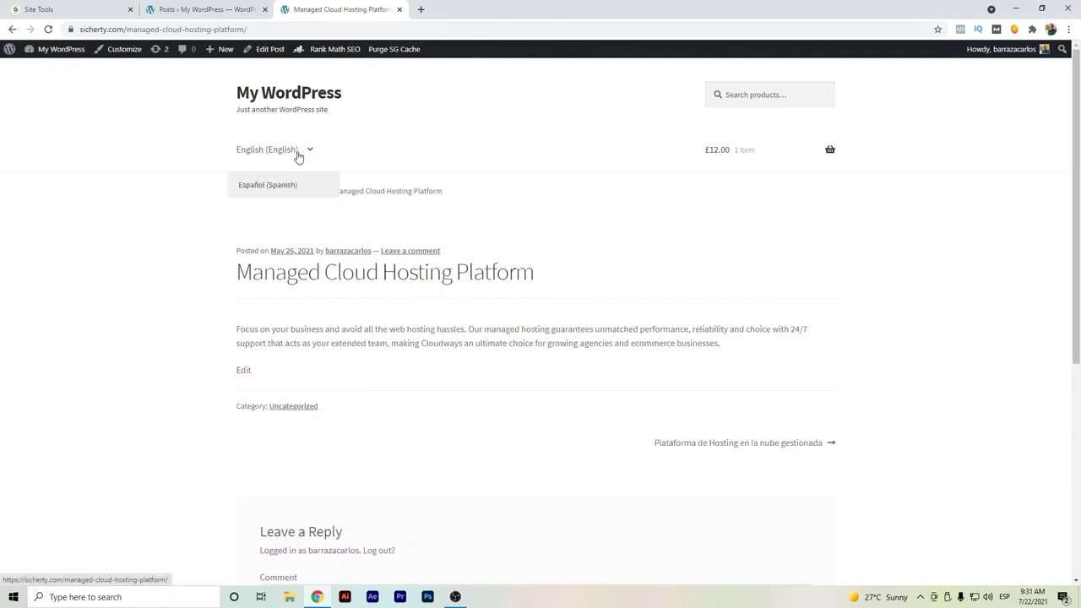
{"action": "left_click", "coordinate": [279, 183]}
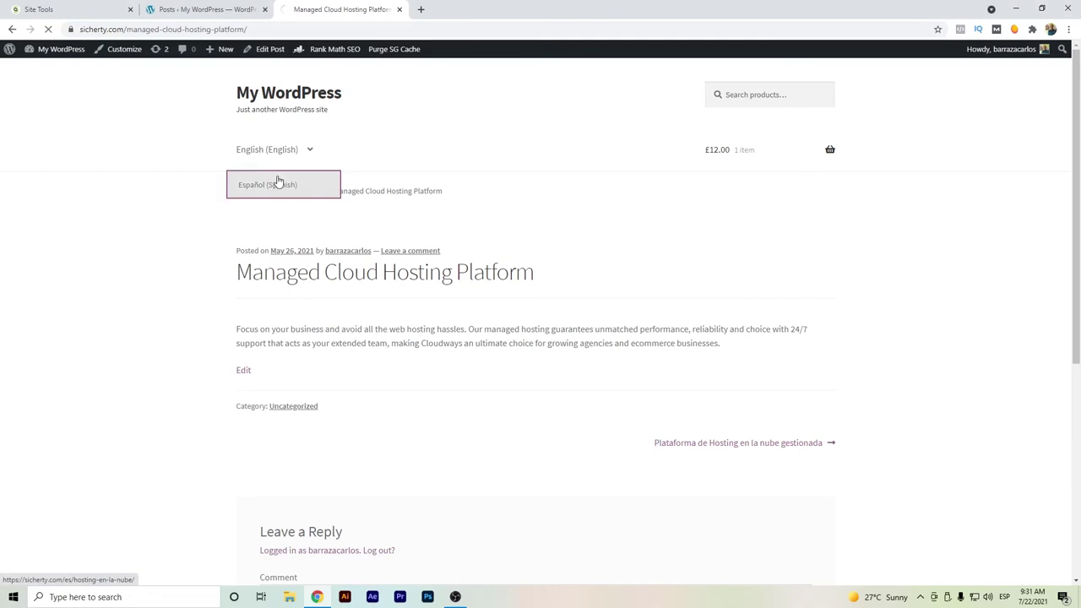
{"action": "left_click_drag", "start_coordinate": [218, 26], "coordinate": [152, 30]}
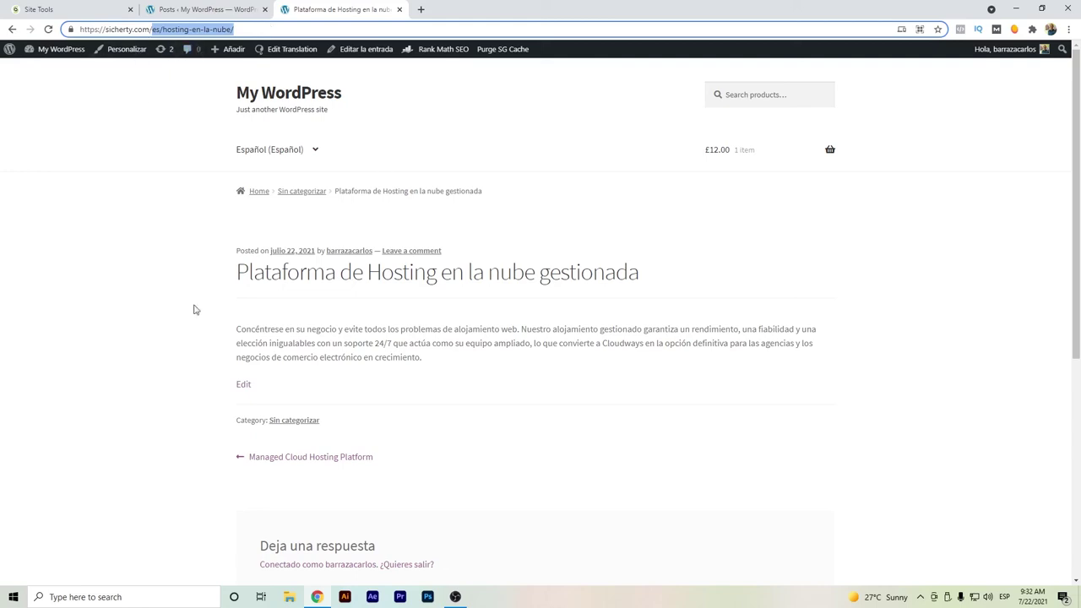
View the Spanish post's page source and examine its meta description, og:description and the hreflang values of the alternate links
{"action": "right_click", "coordinate": [152, 287]}
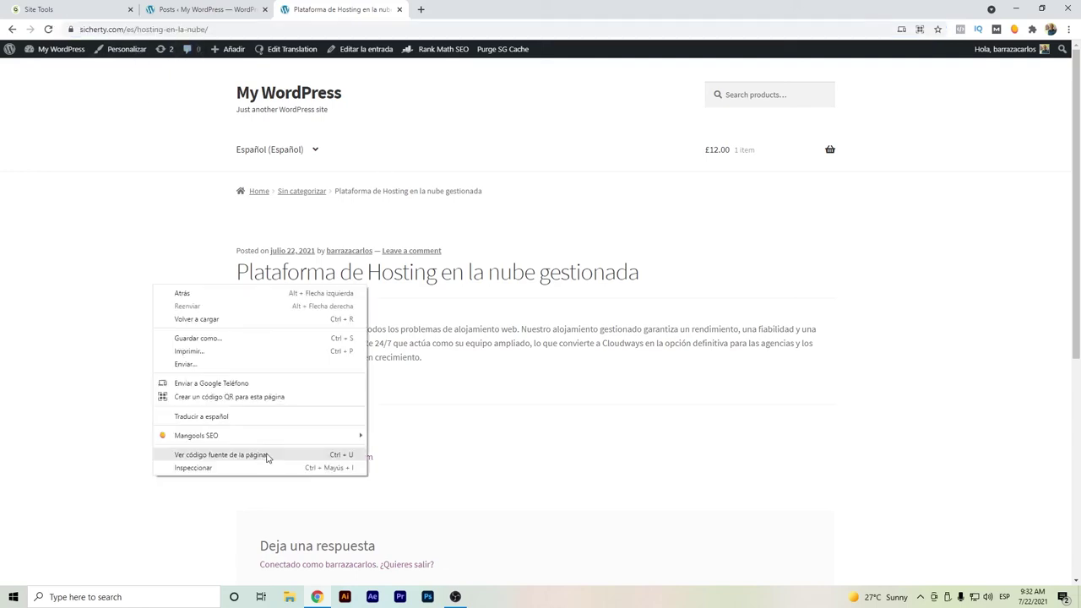
{"action": "left_click", "coordinate": [267, 457]}
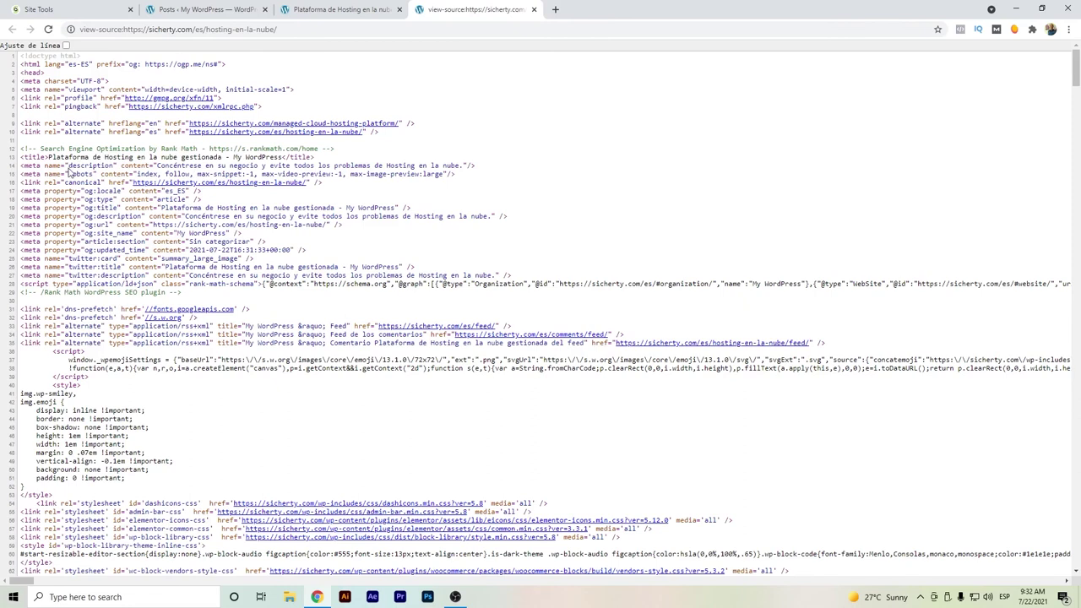
{"action": "left_click_drag", "start_coordinate": [70, 166], "coordinate": [460, 164]}
{"action": "left_click_drag", "start_coordinate": [489, 216], "coordinate": [187, 217]}
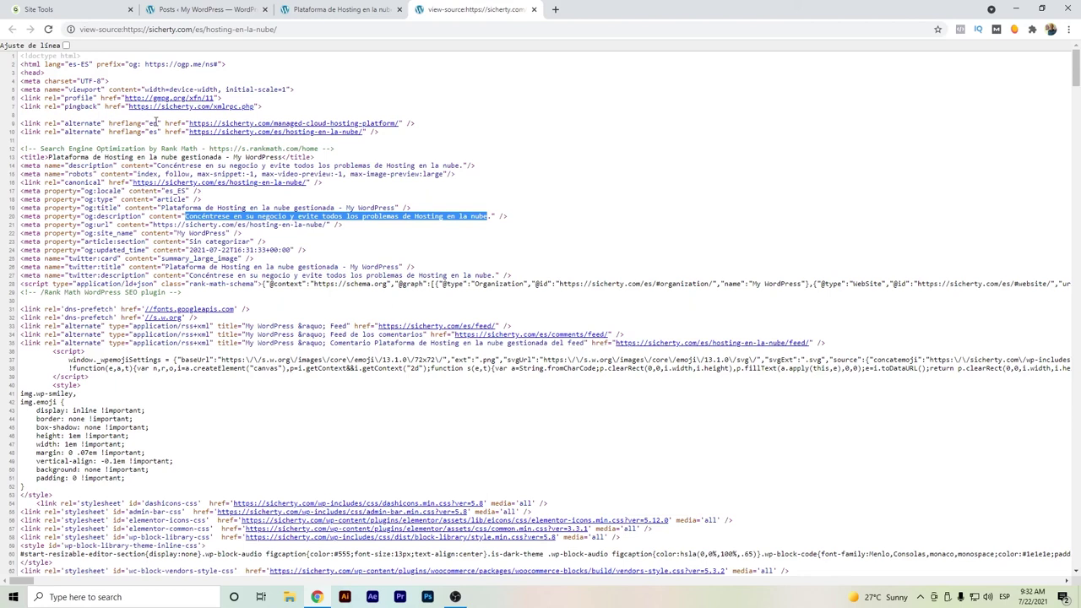
{"action": "double_click", "coordinate": [152, 124]}
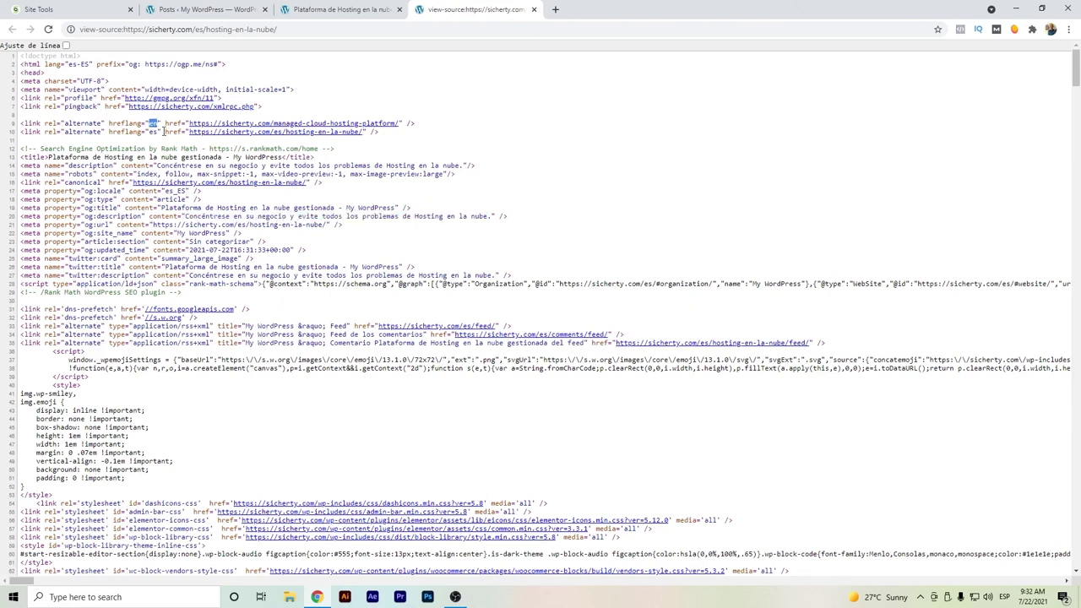
{"action": "left_click", "coordinate": [157, 132]}
{"action": "double_click", "coordinate": [154, 132]}
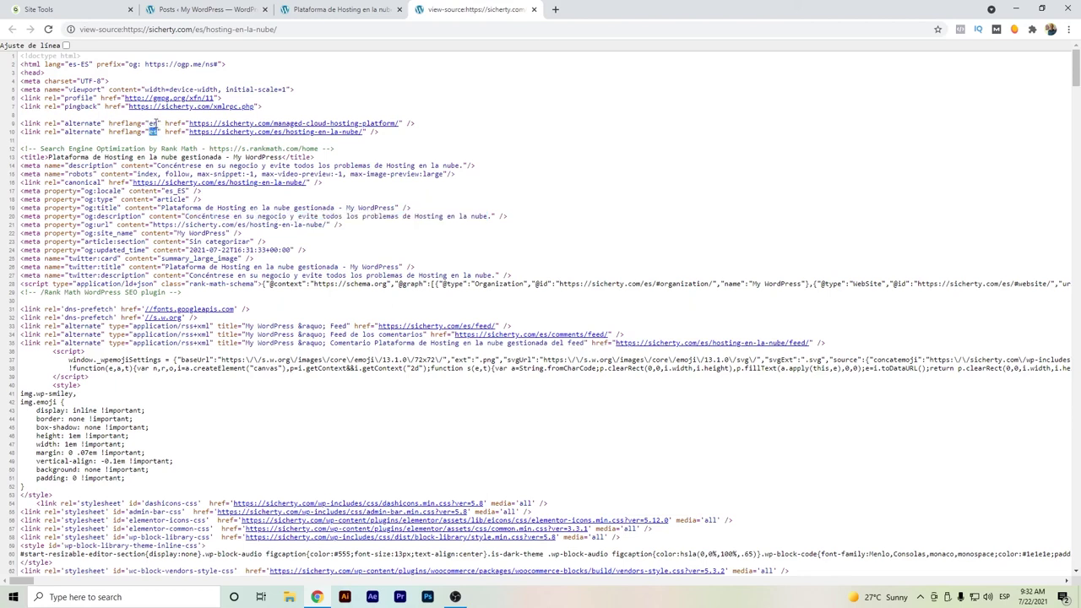